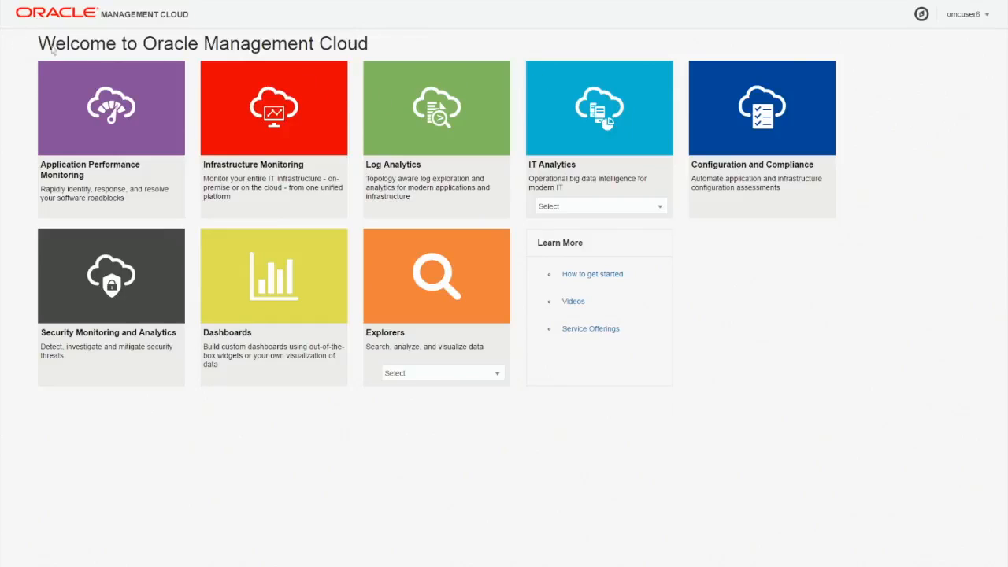
Open Security Monitoring and Analytics and review the available time ranges and the user and destination asset filters.
left_click(153, 292)
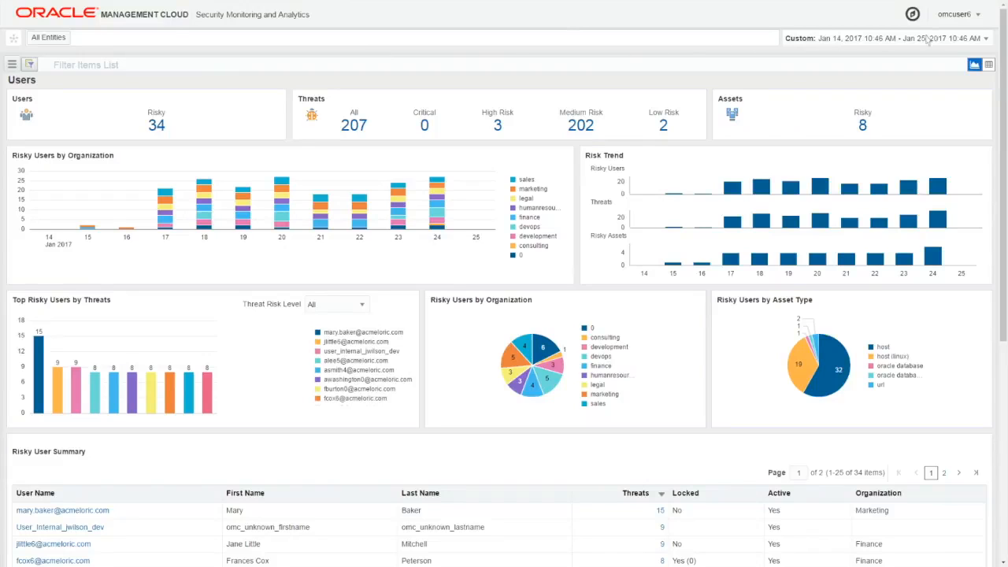
left_click(986, 39)
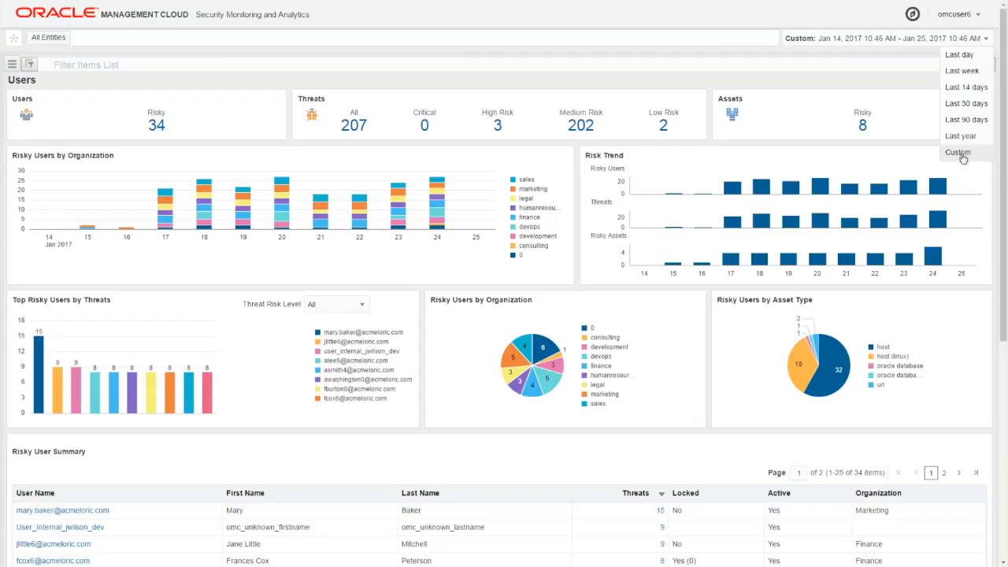
left_click(712, 38)
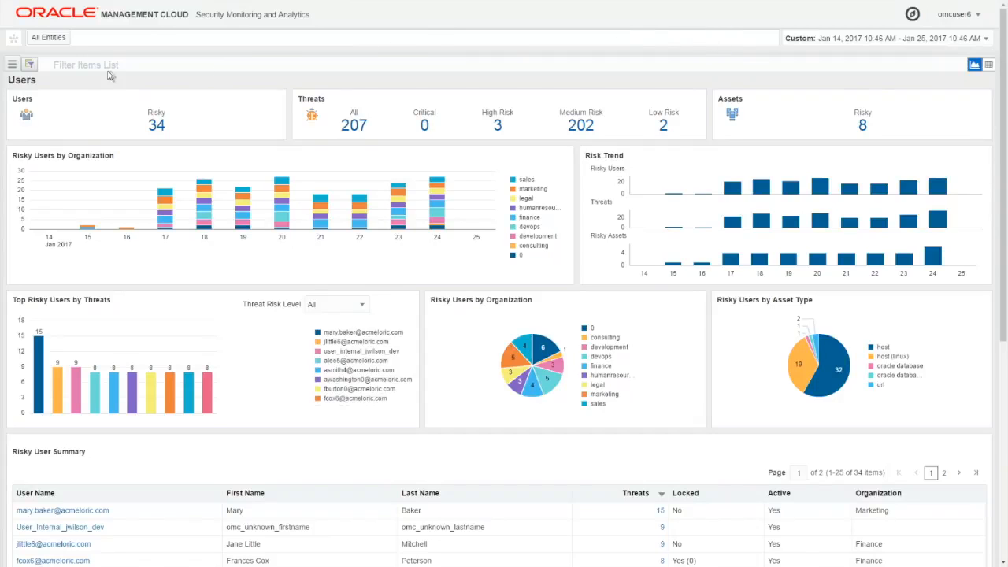
left_click(29, 65)
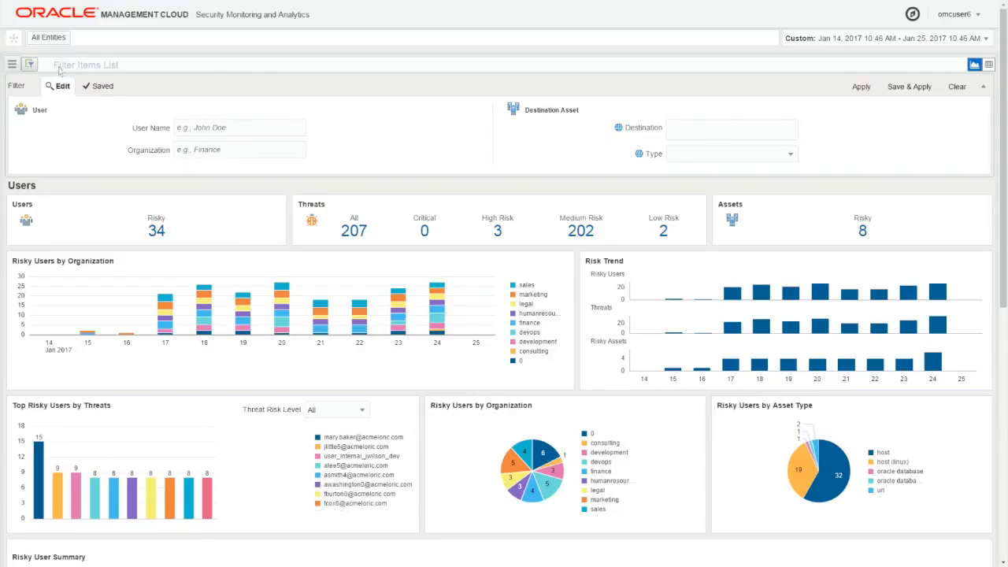
left_click(30, 64)
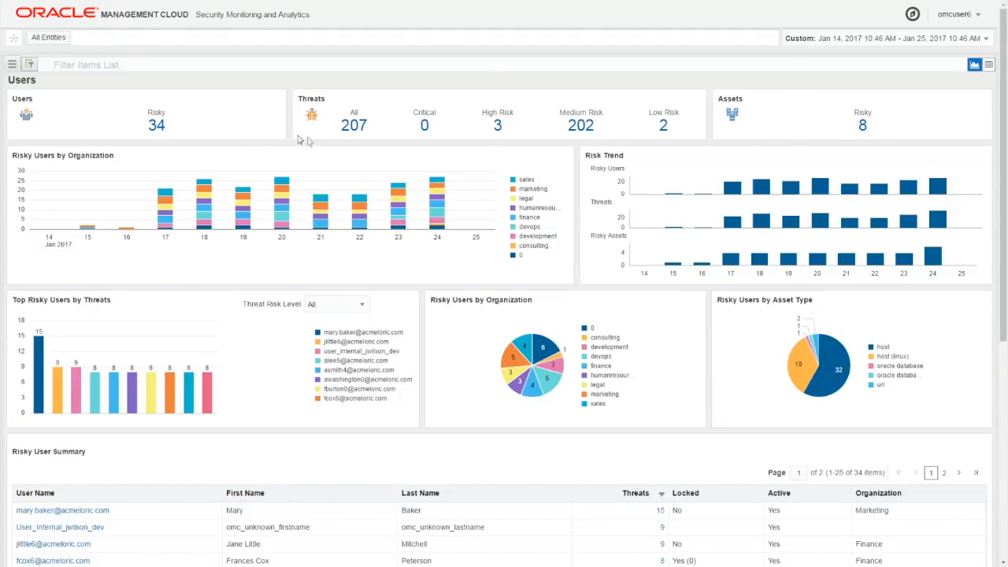
Check the user with the most threats in the risky users chart and open that user's details from the Risky User Summary.
mouse_move(167, 206)
mouse_move(42, 353)
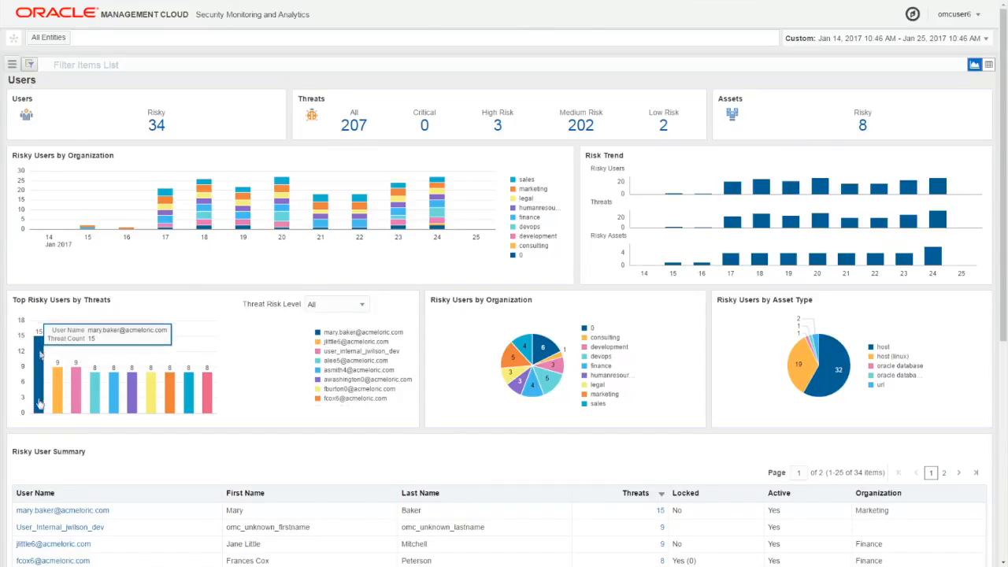
left_click(144, 512)
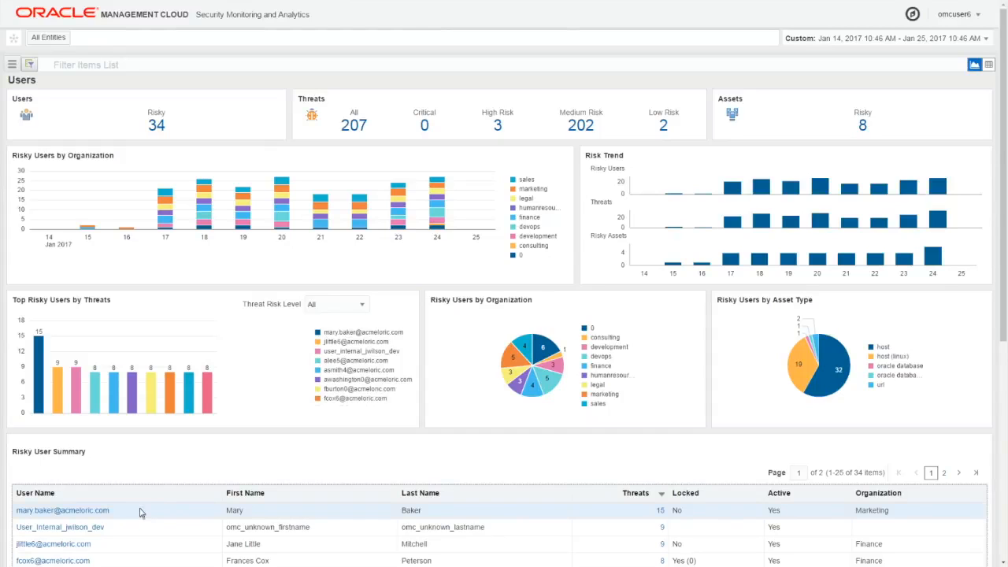
left_click(91, 512)
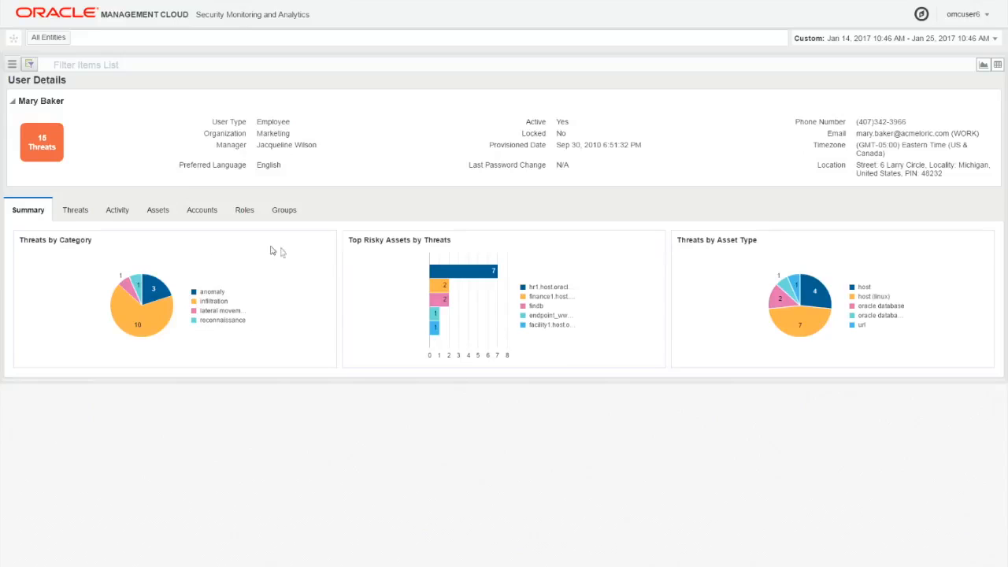
Show the user's threats and examine the January 15, 16 and 24 entries in the threat timeline.
left_click(76, 214)
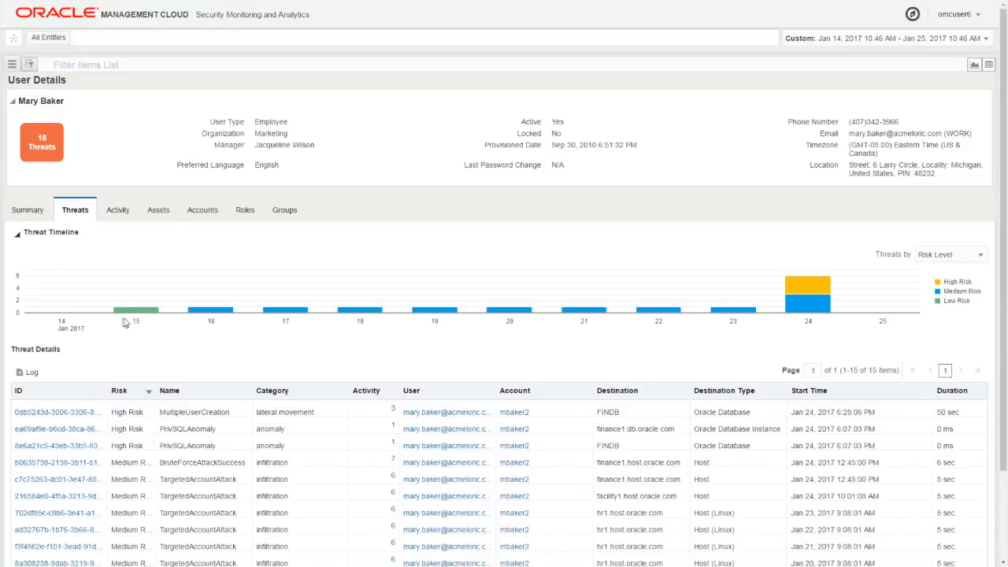
mouse_move(137, 314)
mouse_move(225, 315)
mouse_move(817, 308)
Open the log records for the low-risk WebAccessAnomaly threat in the threat details.
scroll(998, 323, "down", 3)
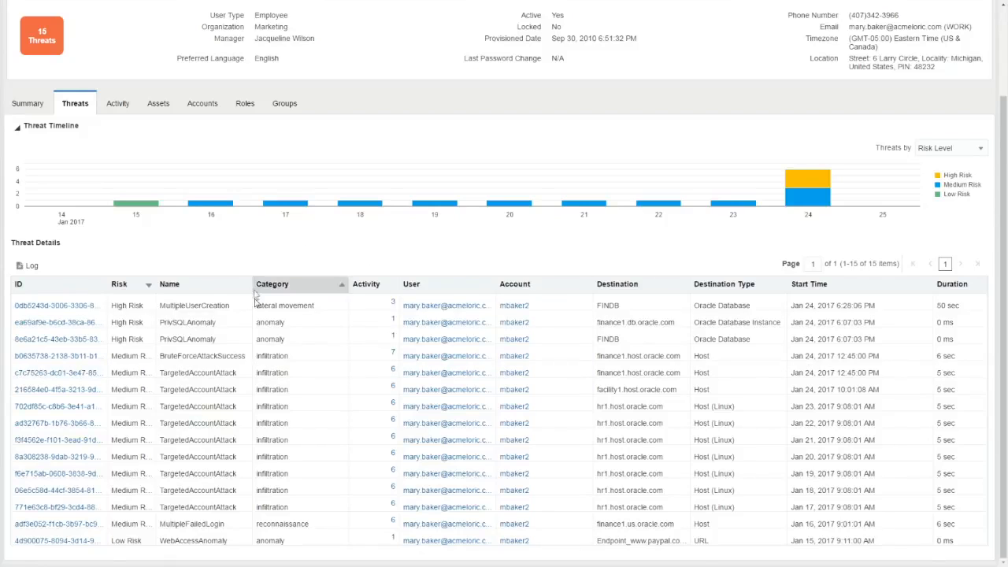
left_click(231, 542)
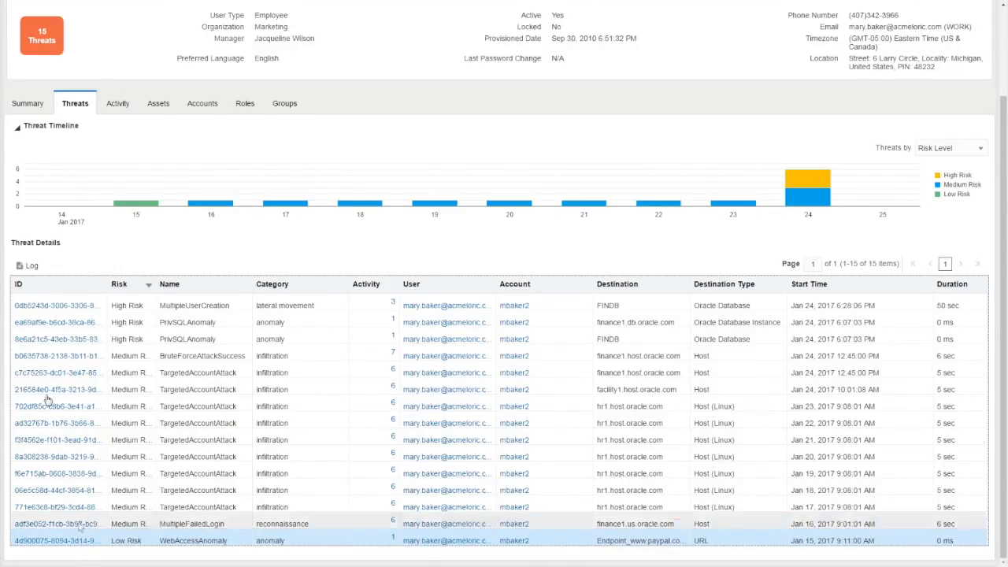
left_click(31, 267)
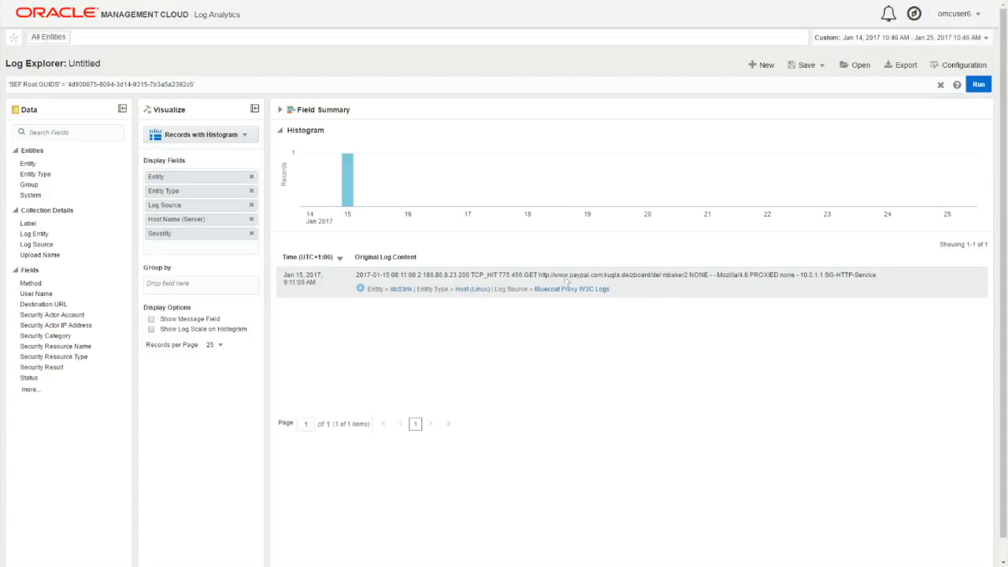
left_click_drag(539, 275, 662, 277)
key("ctrl+c")
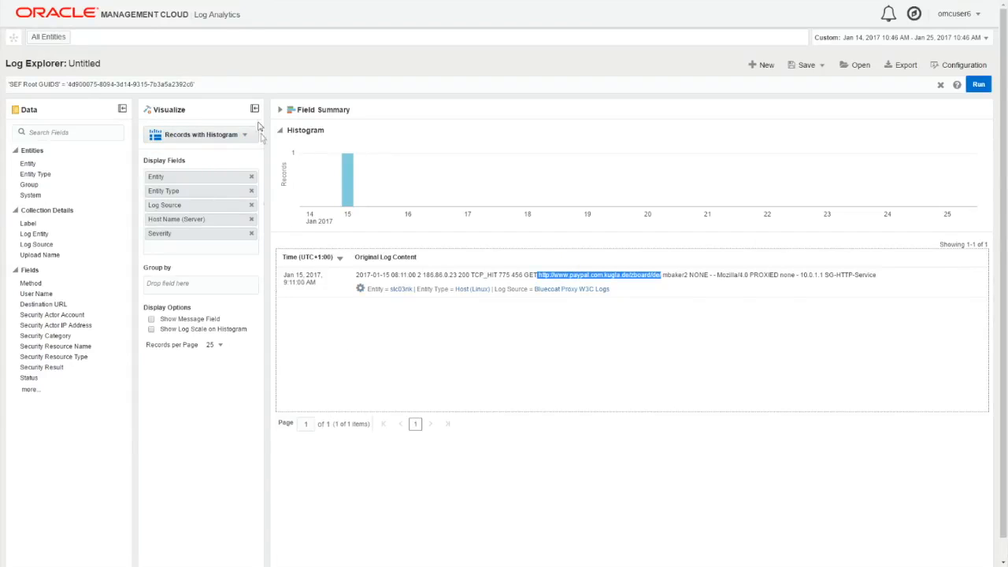
left_click_drag(195, 84, 6, 84)
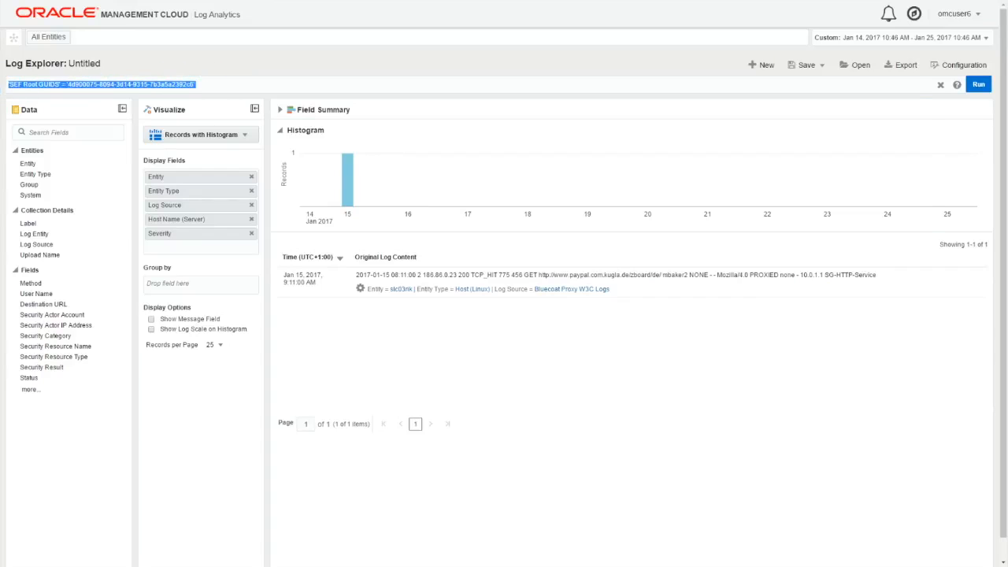
key("ctrl+v")
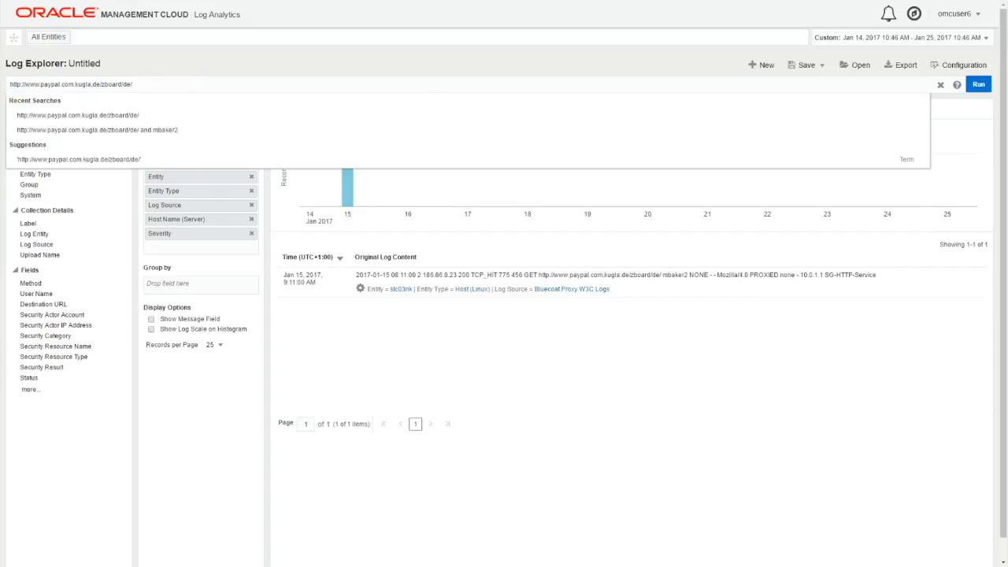
key("Return")
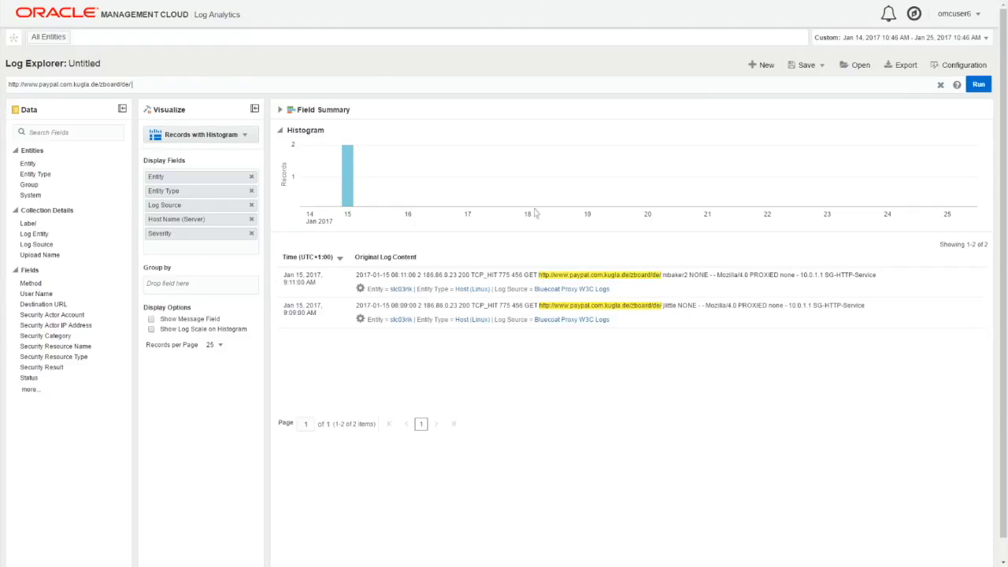
Highlight the user account name in each of the two log records to compare who accessed the URL.
left_click(675, 281)
double_click(676, 276)
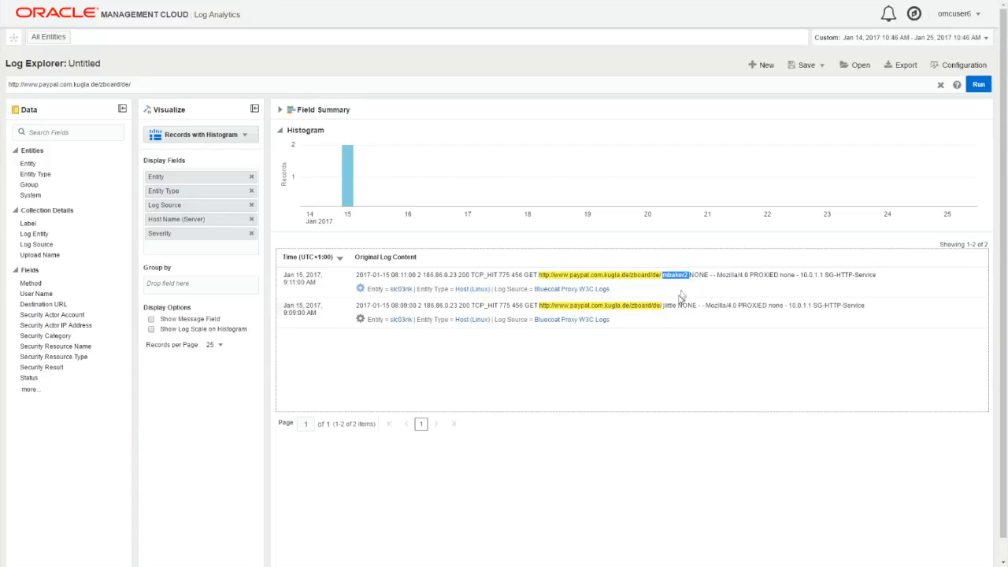
left_click(673, 310)
double_click(672, 307)
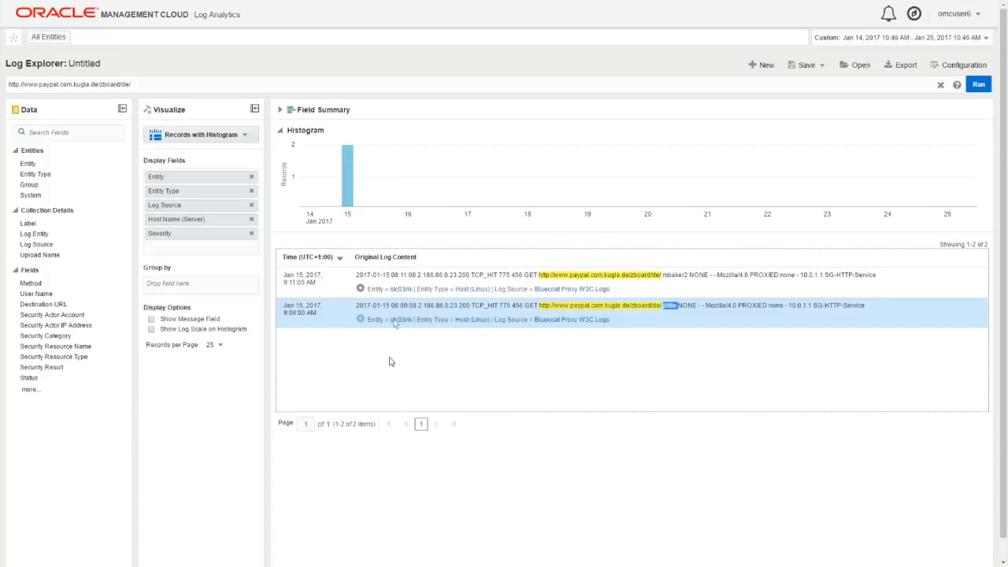
Return to the user's threats and open the log records for the MultipleFailedLogin threat.
key("alt+Left")
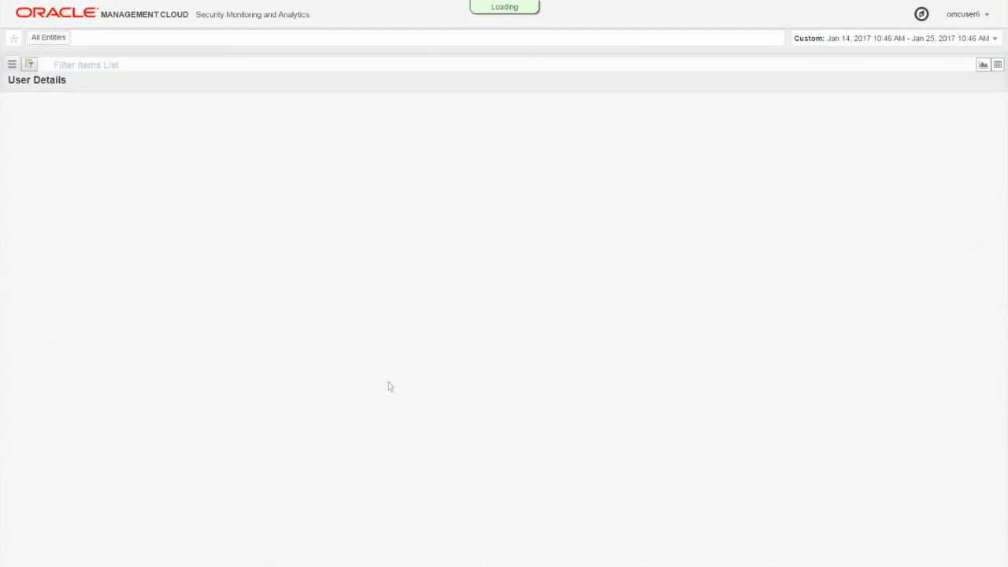
left_click(76, 209)
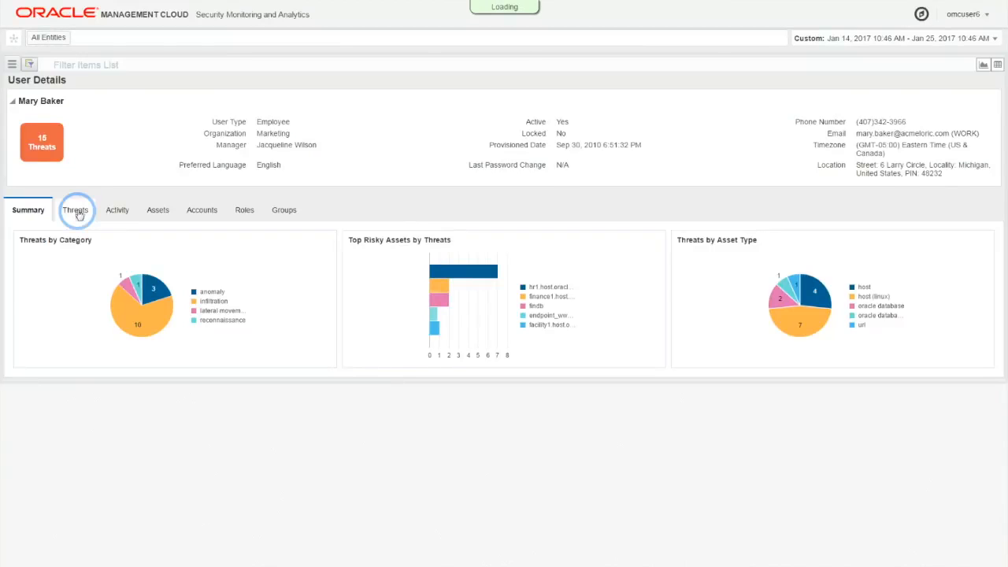
scroll(985, 315, "down", 3)
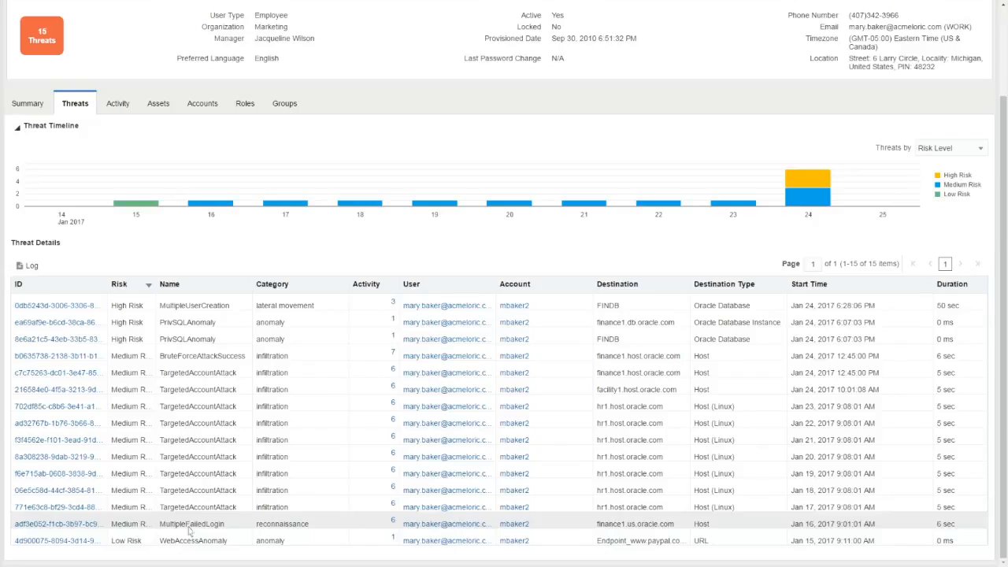
left_click(189, 529)
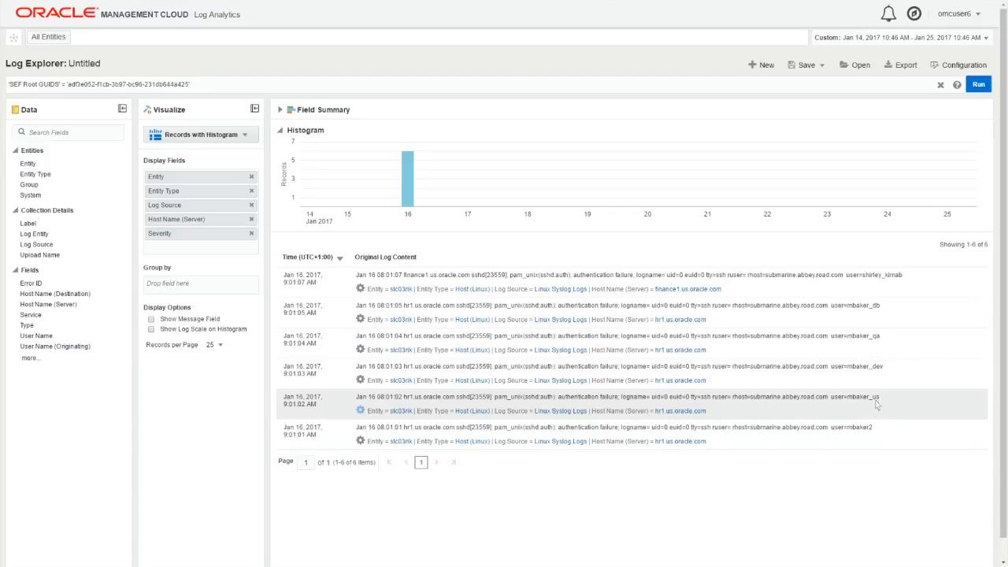
Highlight the account name in each authentication failure record, from the earliest entry to the latest.
double_click(858, 427)
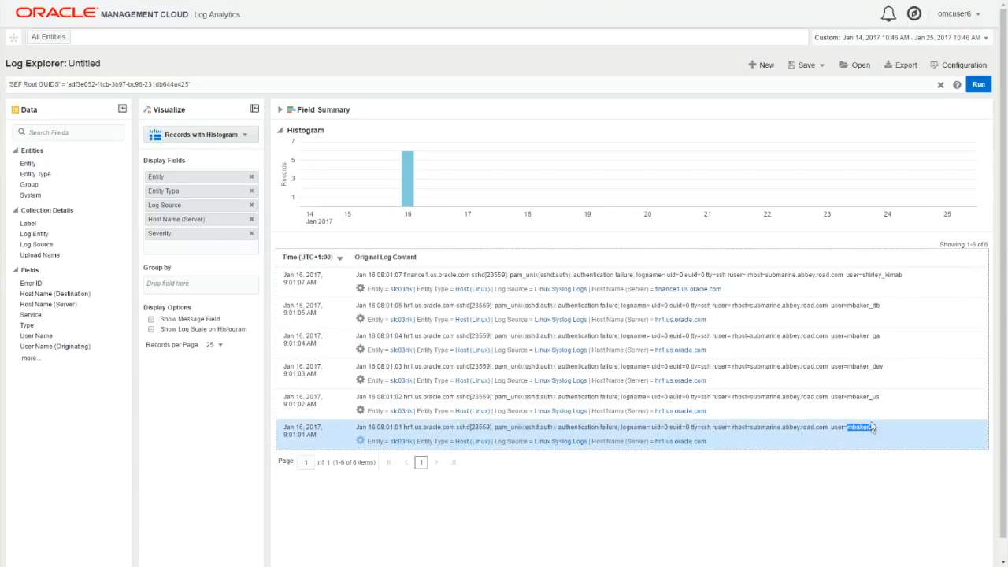
double_click(862, 398)
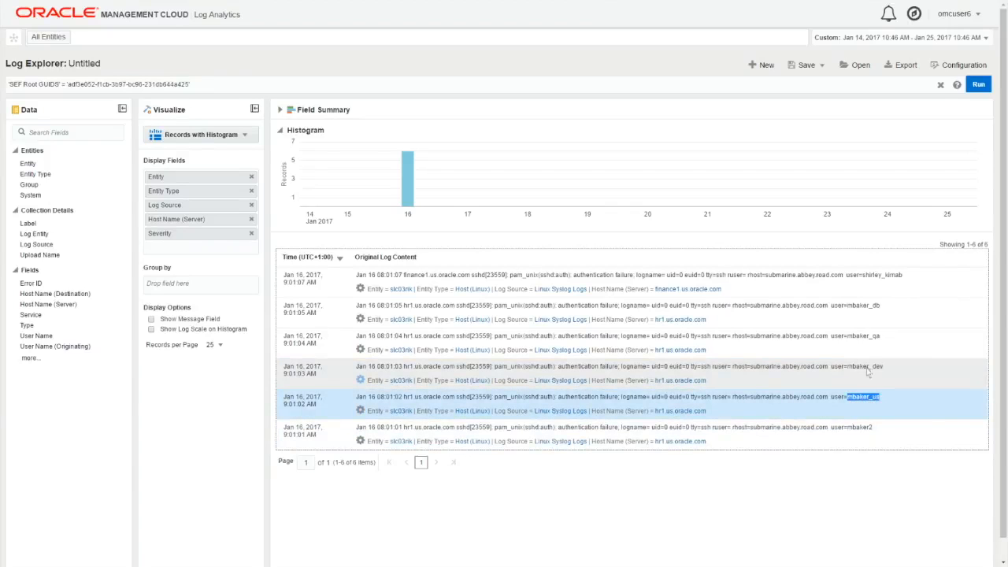
double_click(866, 367)
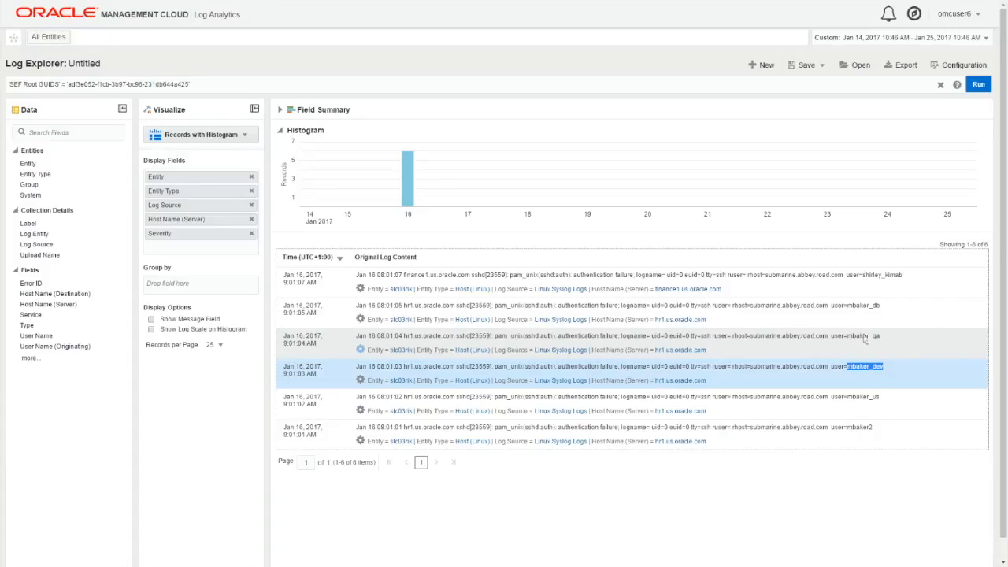
double_click(864, 337)
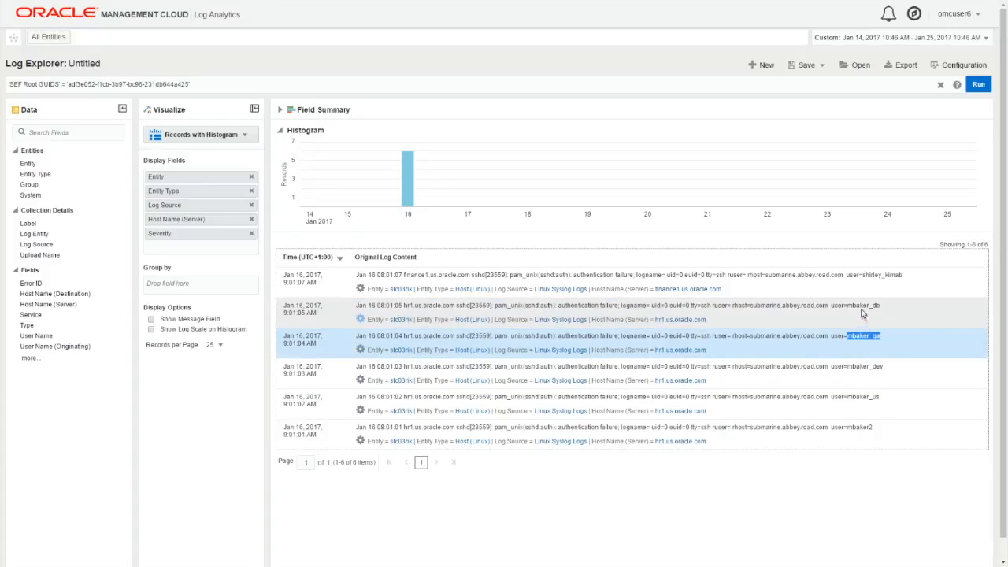
double_click(864, 307)
double_click(884, 276)
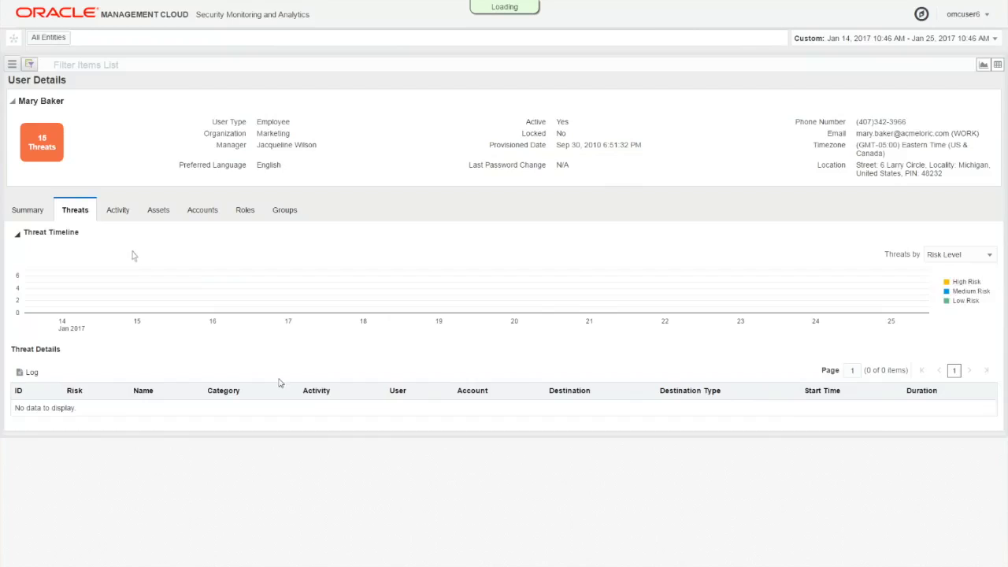
Return to the user's threats and open the log records for the January 17 TargetedAccountAttack threat.
scroll(251, 488, "down", 3)
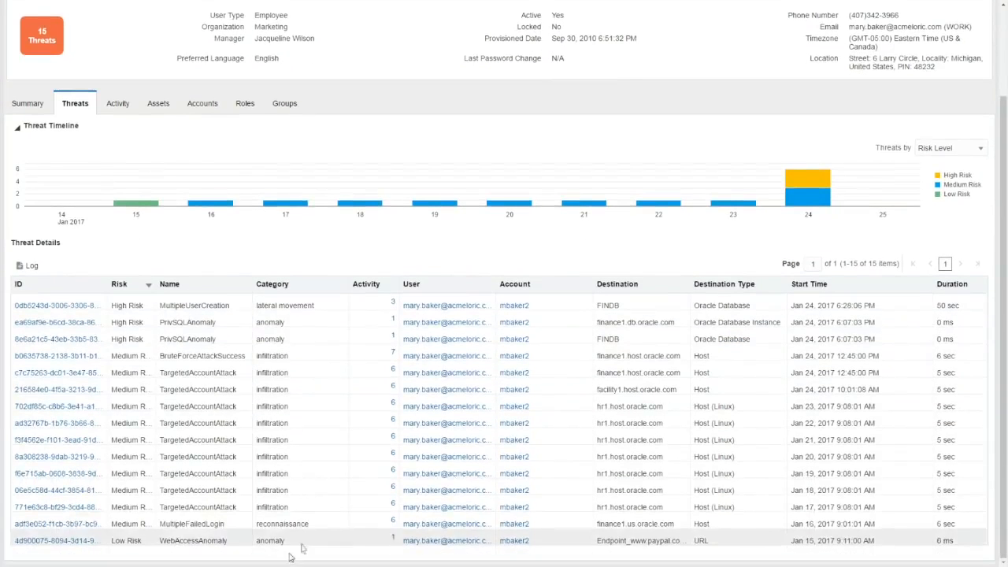
left_click(289, 509)
left_click(26, 266)
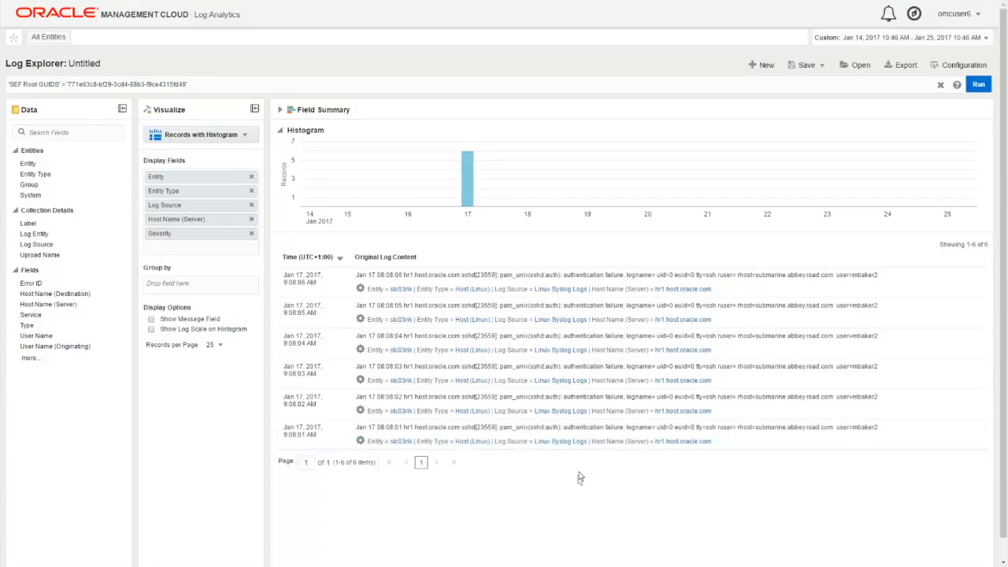
Highlight the targeted account name in the January 17 authentication failure records, one after another up to the latest.
double_click(865, 427)
double_click(865, 396)
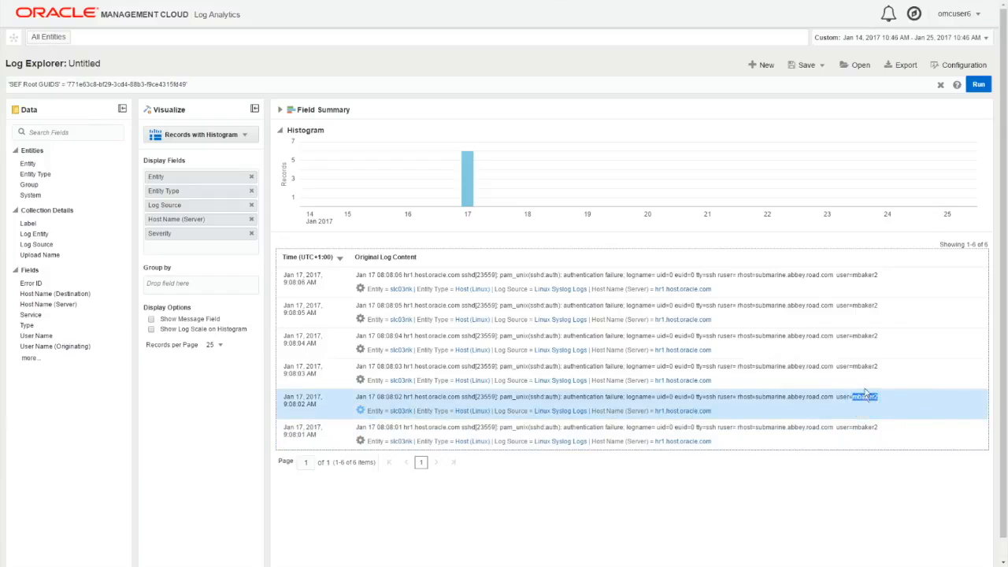
double_click(867, 366)
left_click(869, 341)
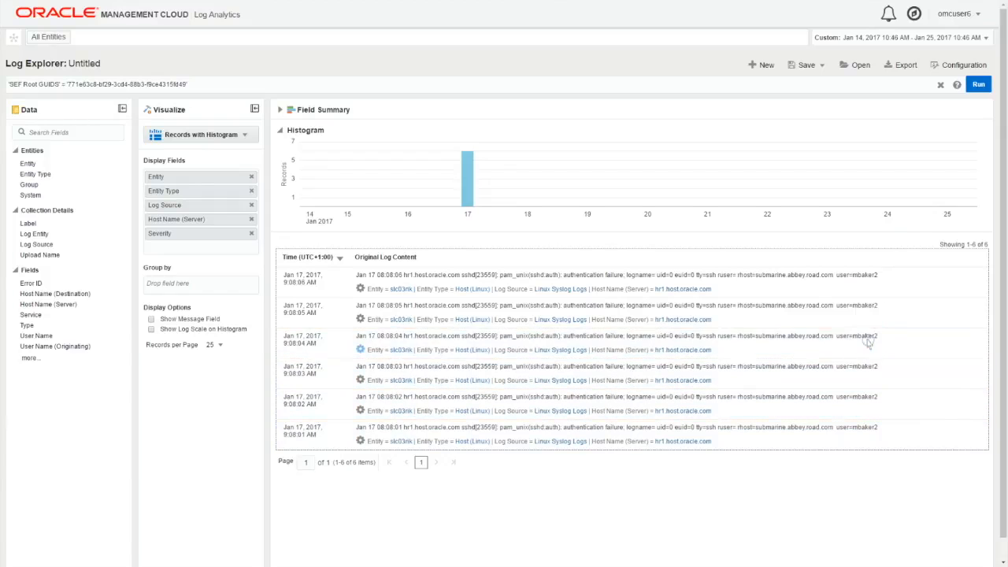
double_click(866, 336)
double_click(864, 305)
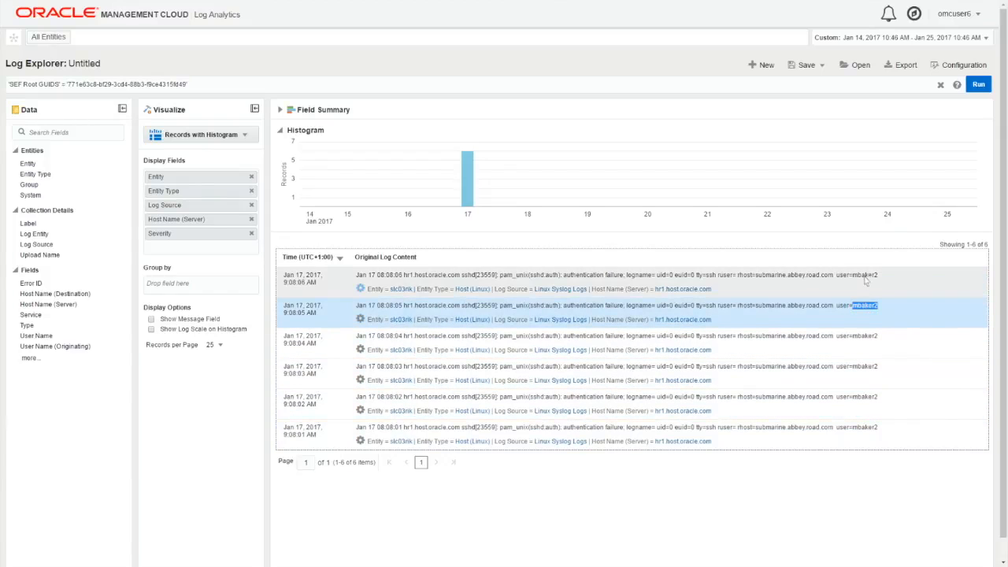
double_click(865, 275)
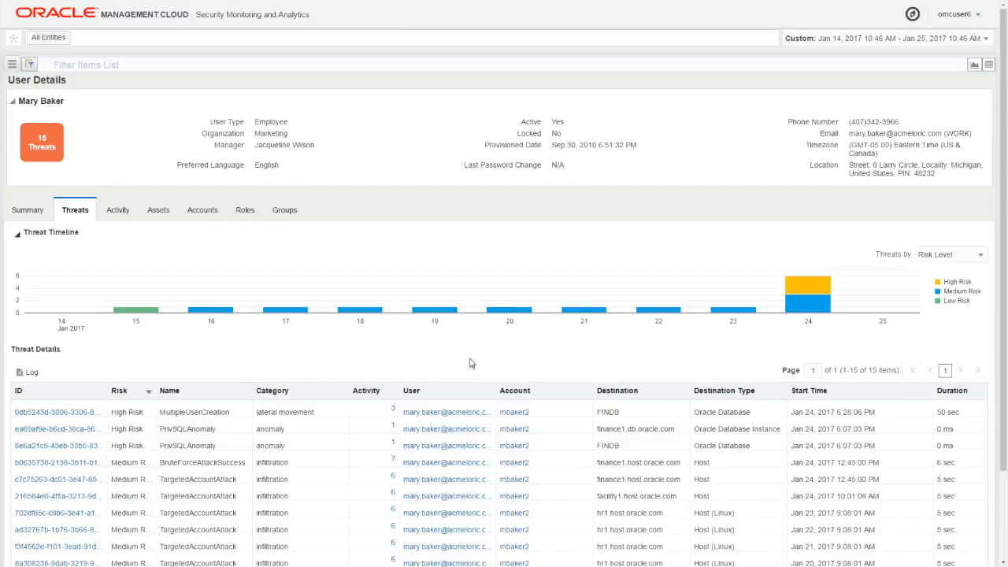
Open the log records for the BruteForceAttackSuccess threat and highlight the accepted-password text with its account name in the latest entry.
scroll(476, 370, "down", 3)
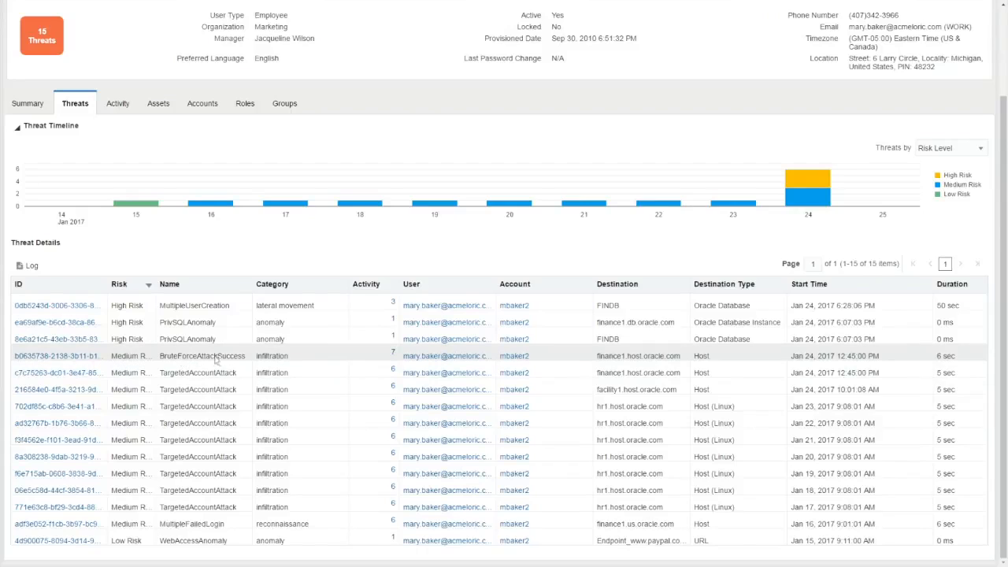
left_click(178, 359)
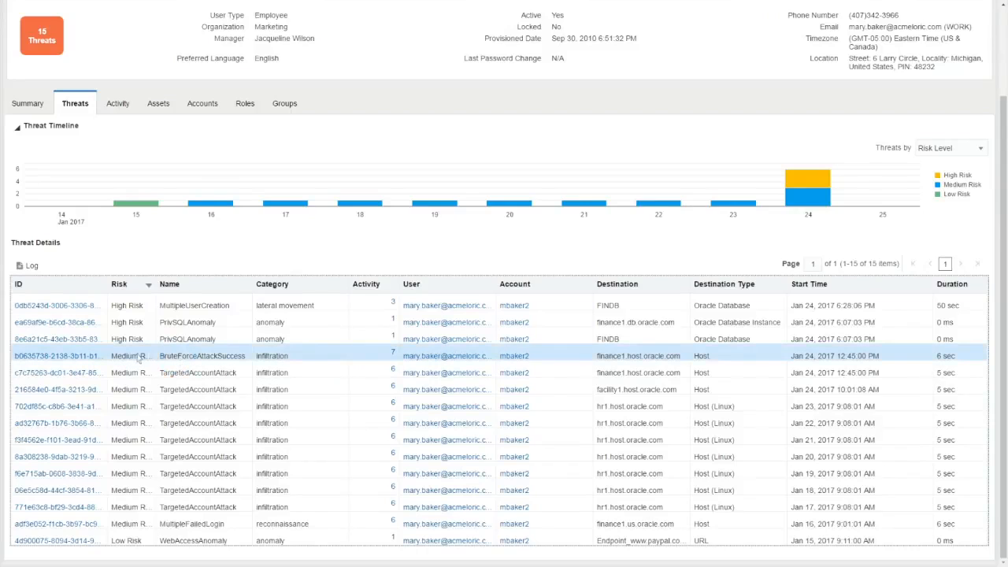
left_click(30, 268)
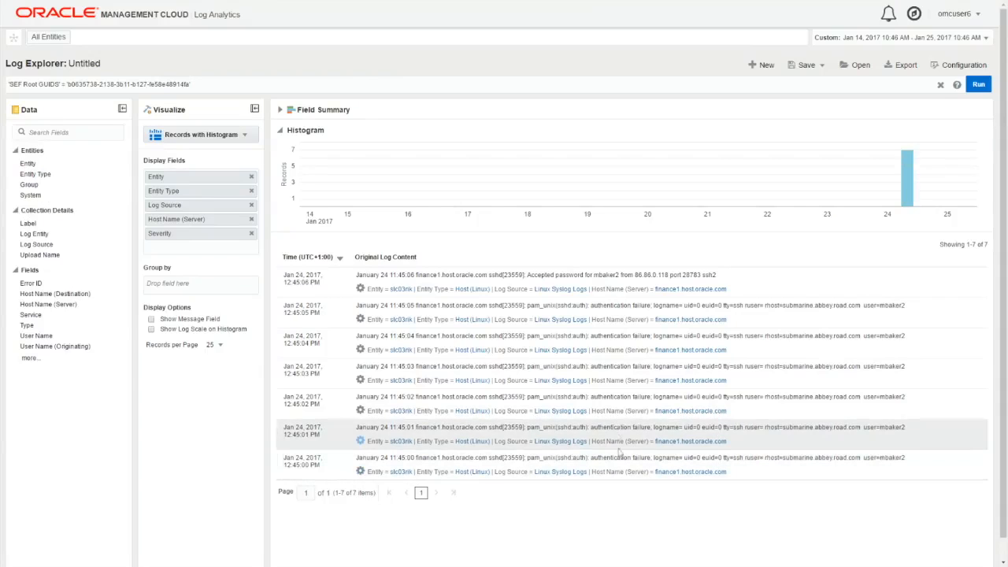
left_click_drag(528, 276, 622, 276)
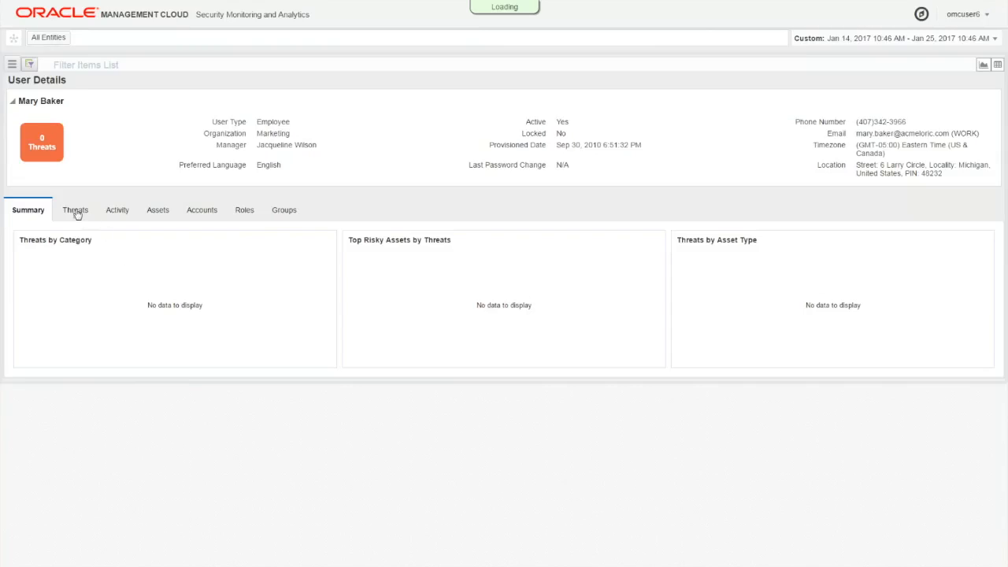
Return to the user's threats, open the log records for the PrivSQLAnomaly threat on FINDB, and highlight the SQL select statement in the audit record.
left_click(75, 211)
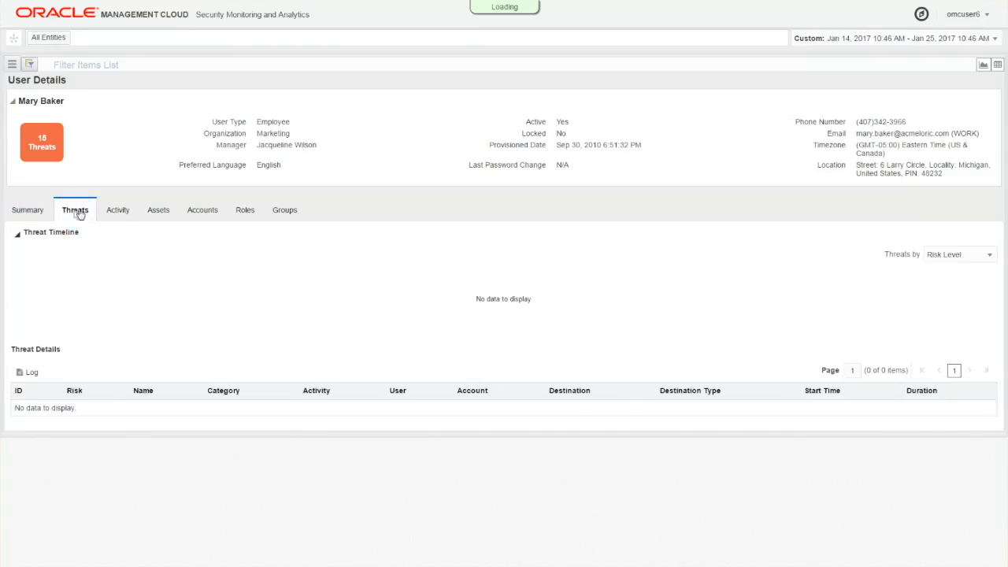
scroll(337, 339, "down", 3)
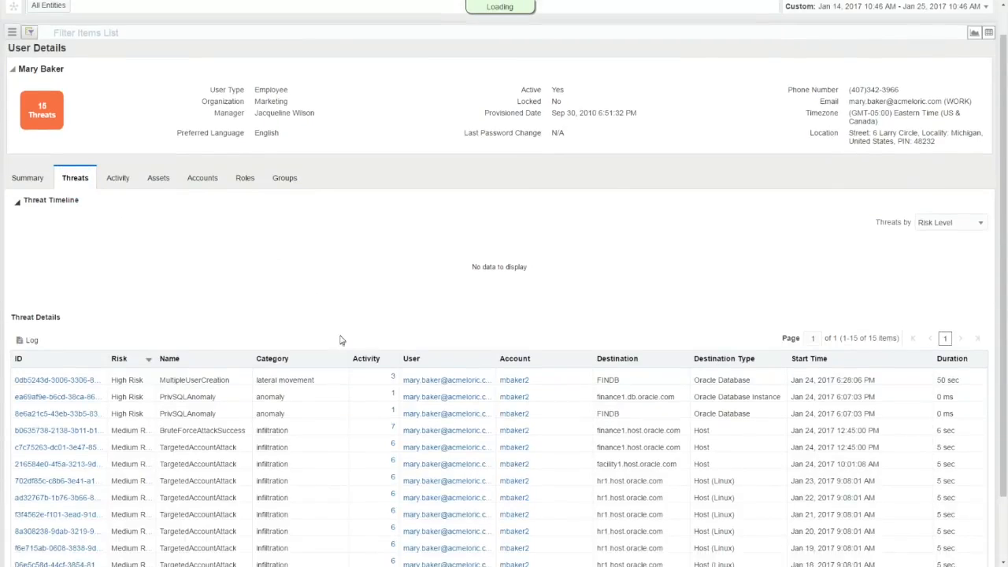
left_click(295, 345)
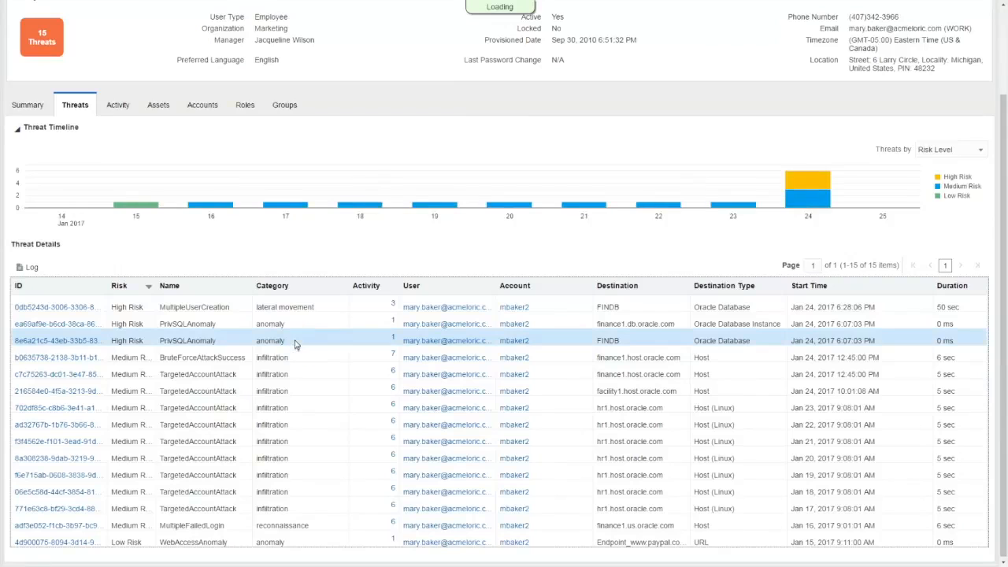
left_click(30, 268)
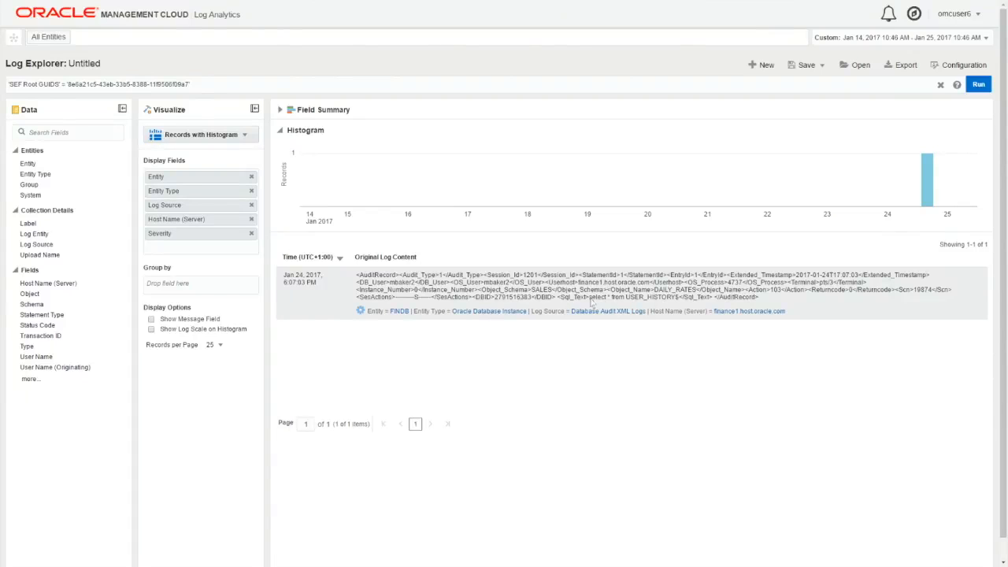
left_click_drag(589, 303, 679, 300)
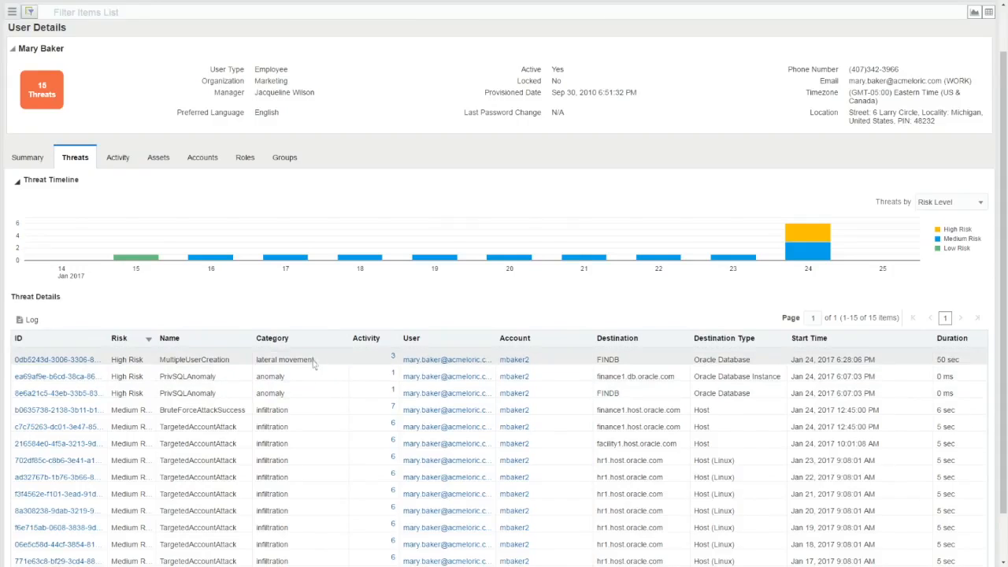
Open the log records for the MultipleUserCreation threat and highlight the CREATE USER statements for NewUSER1, NewUSER2 and NewUSER3.
left_click(313, 362)
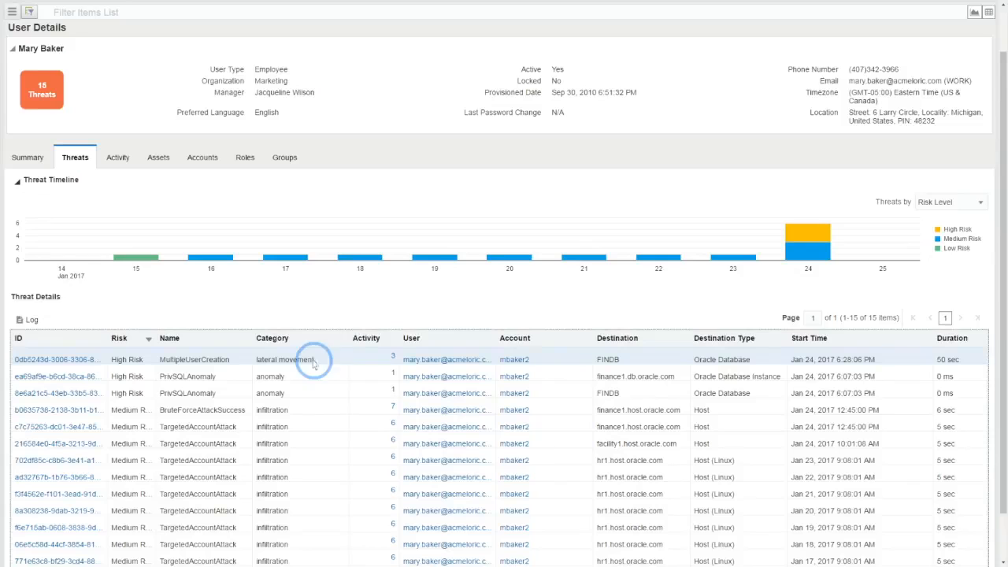
left_click(30, 320)
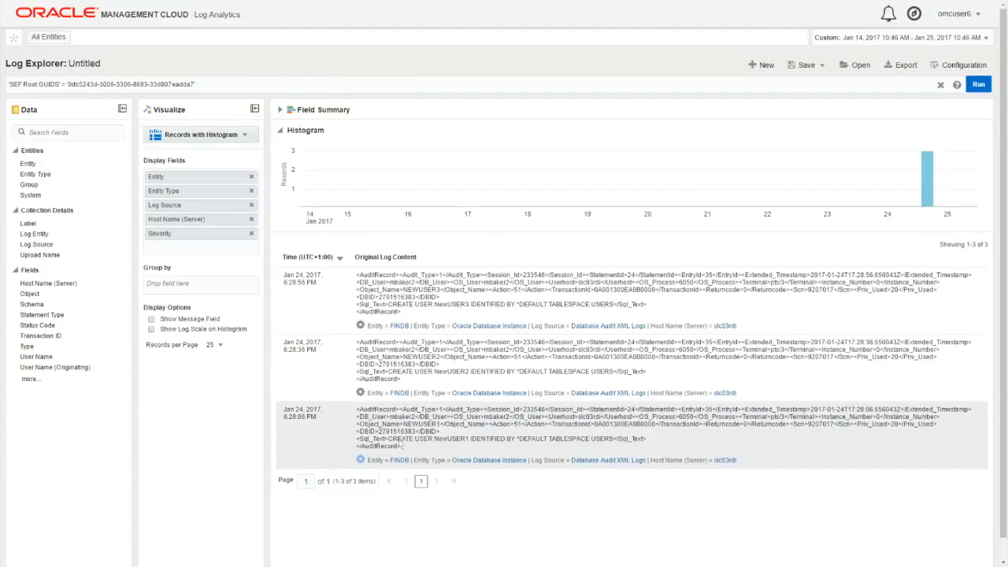
left_click_drag(389, 439, 471, 439)
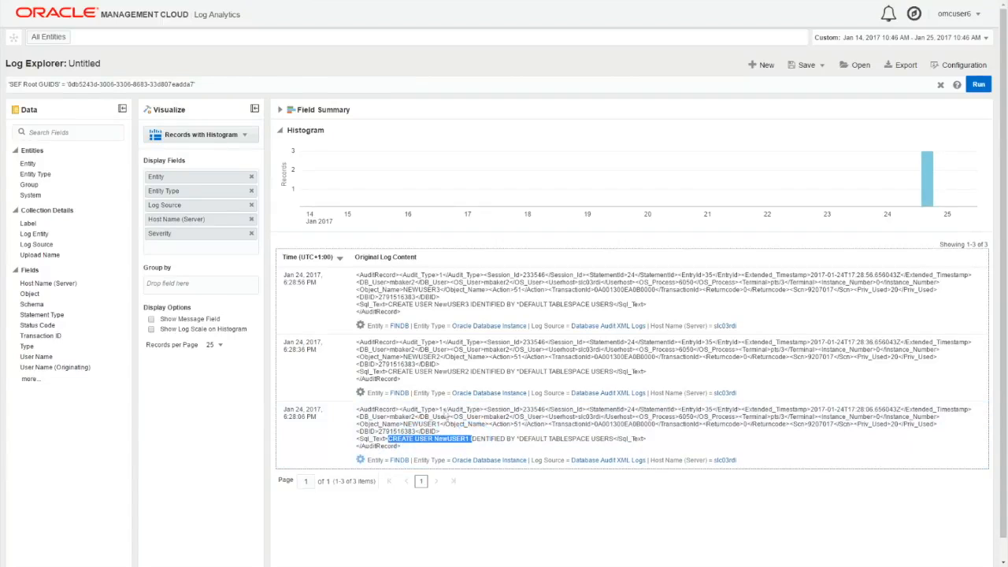
left_click_drag(389, 371, 469, 372)
left_click_drag(390, 304, 469, 304)
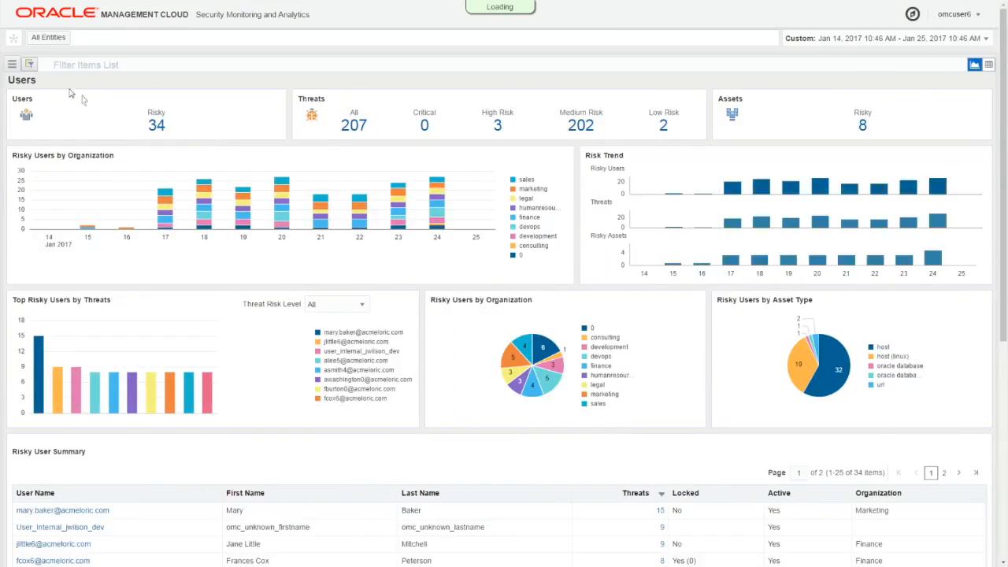
Return to the Users dashboard and open its filter options.
left_click(30, 65)
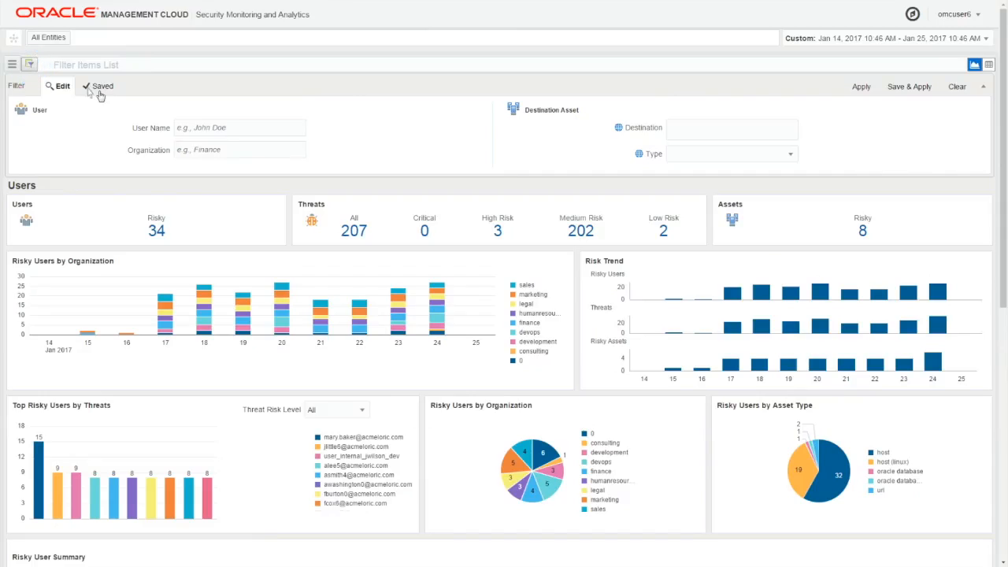